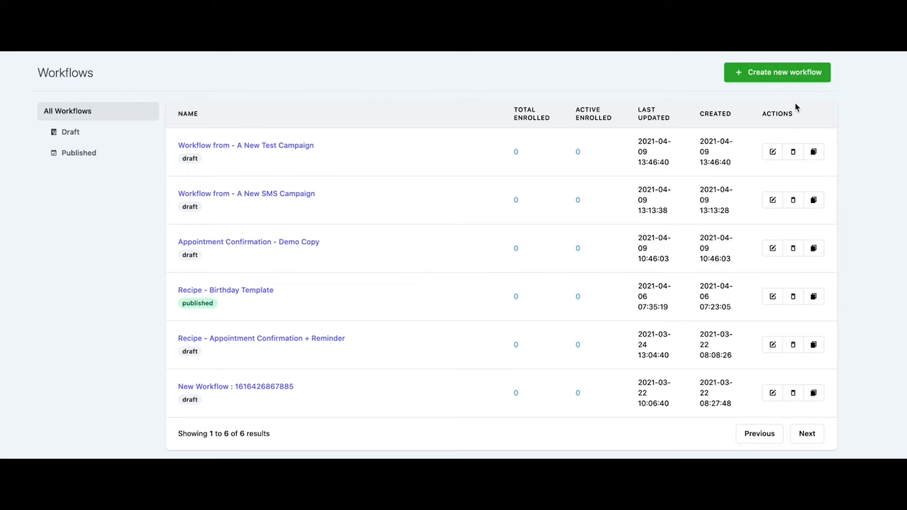
# - Examine the campaign import option and recipe templates offered for a new workflow, and return to the workflow list
pyautogui.click(792, 79)
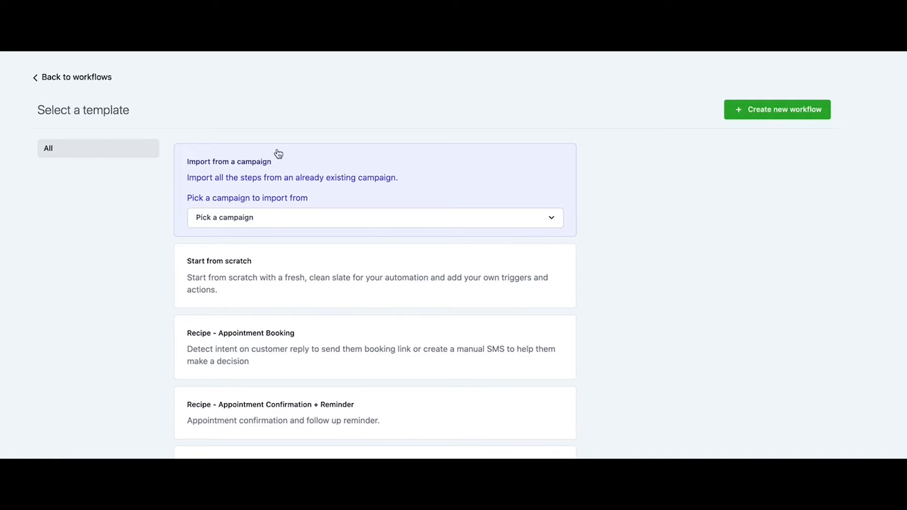
pyautogui.click(261, 219)
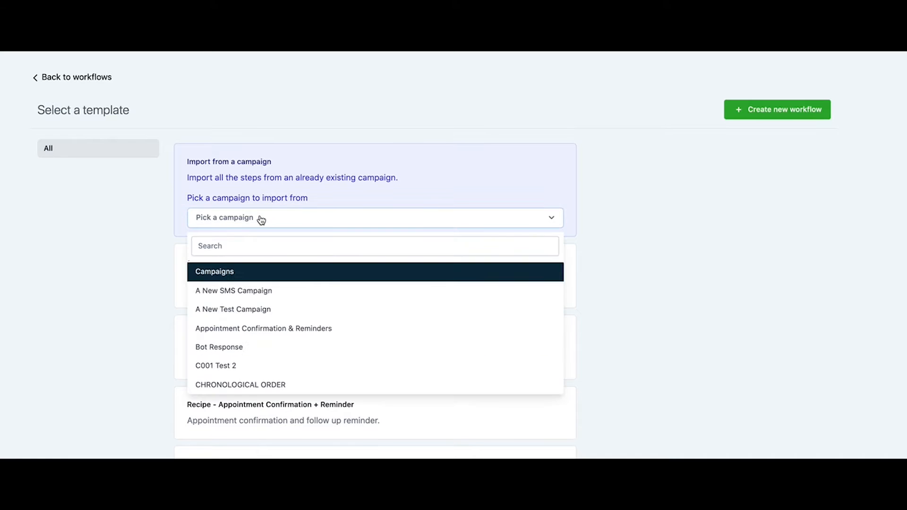
pyautogui.click(158, 253)
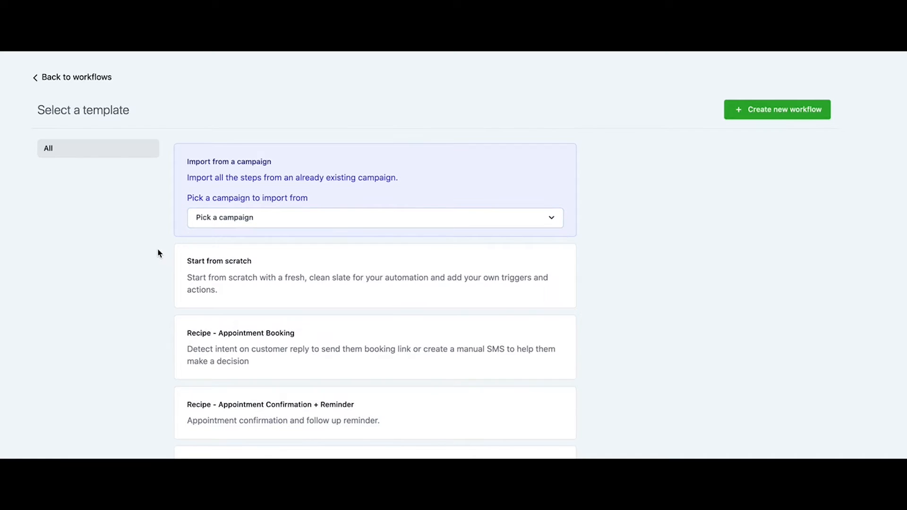
pyautogui.click(254, 284)
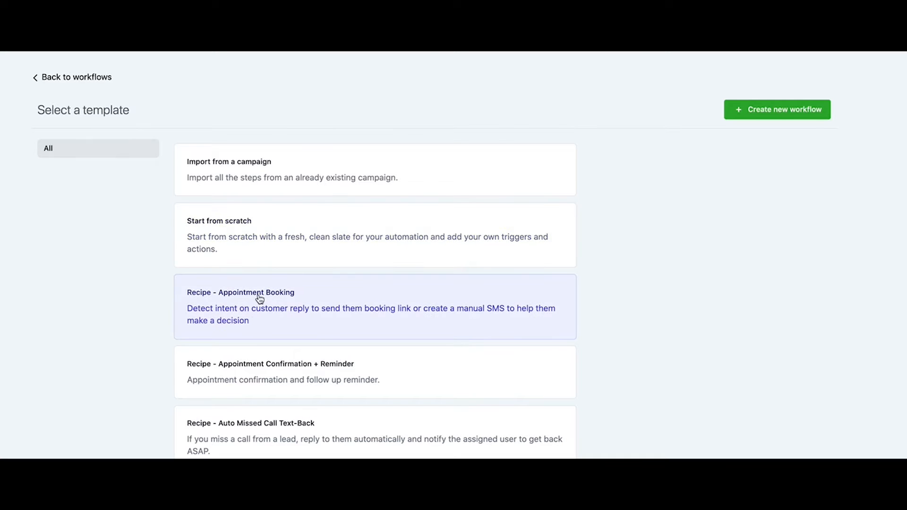
pyautogui.scroll(-6, 198, 373)
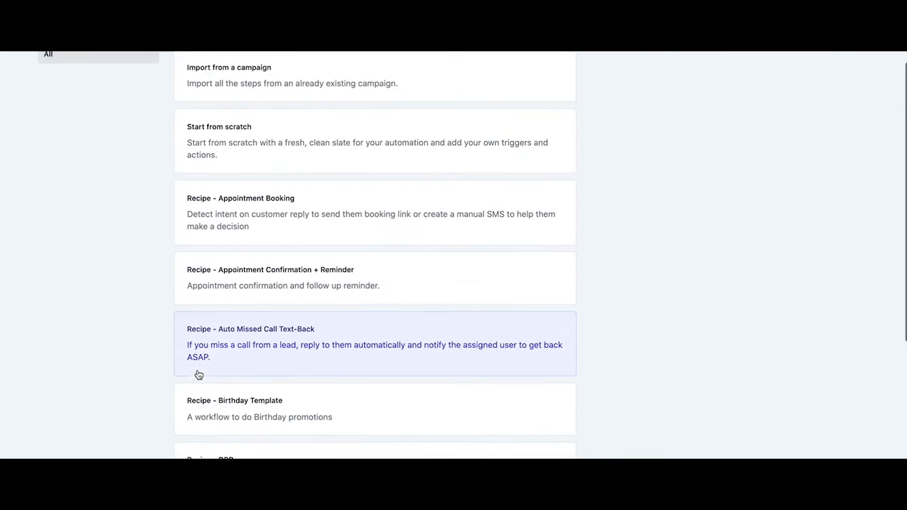
pyautogui.scroll(6, 198, 374)
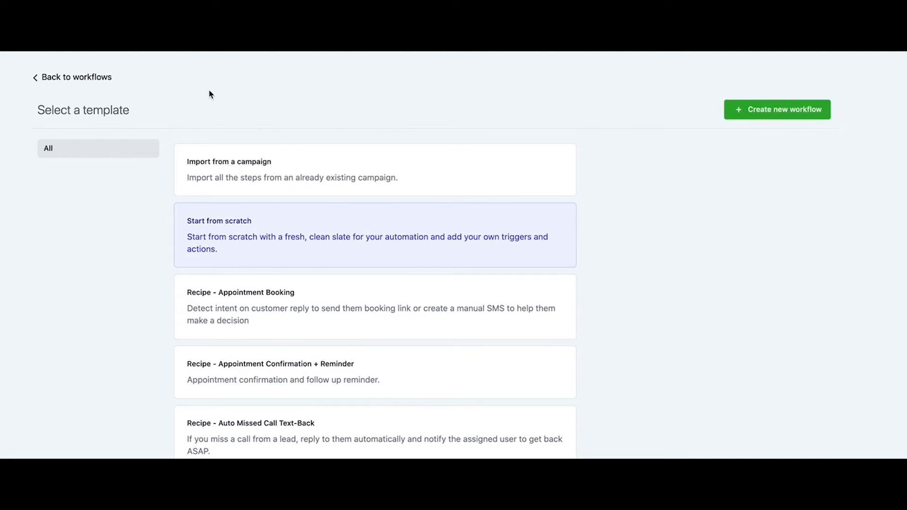
pyautogui.click(93, 78)
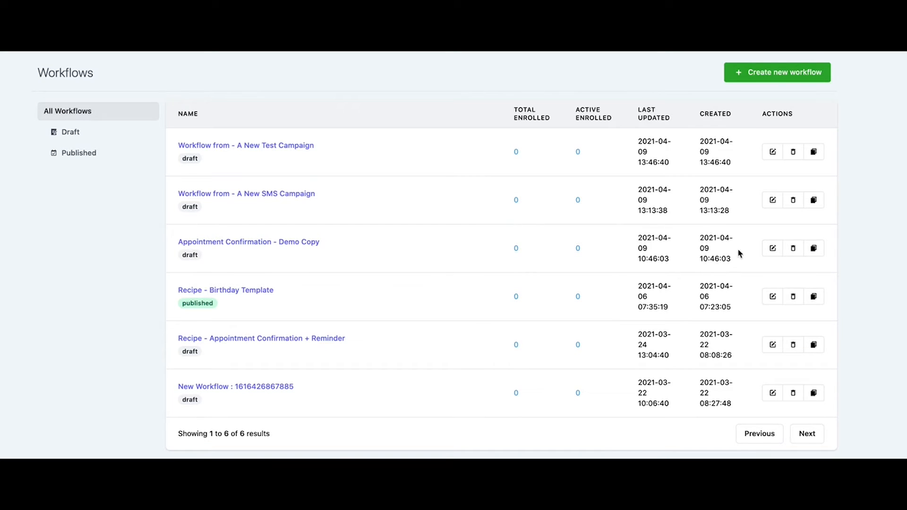
# - Open the Appointment Confirmation - Demo Copy workflow and look through its triggers and actions
pyautogui.click(297, 242)
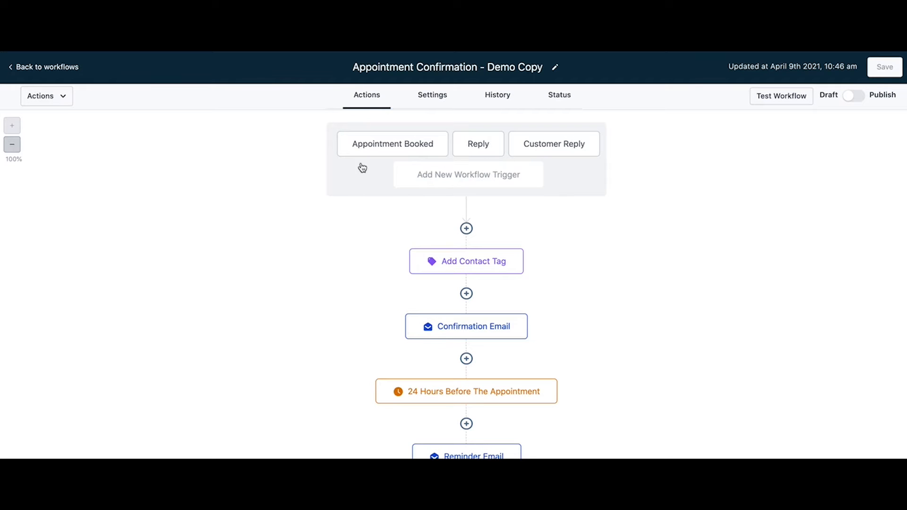
pyautogui.scroll(-4, 366, 257)
pyautogui.scroll(-2, 366, 257)
pyautogui.scroll(6, 366, 257)
# - Review the workflow's settings, history and status, and return to its actions
pyautogui.click(433, 95)
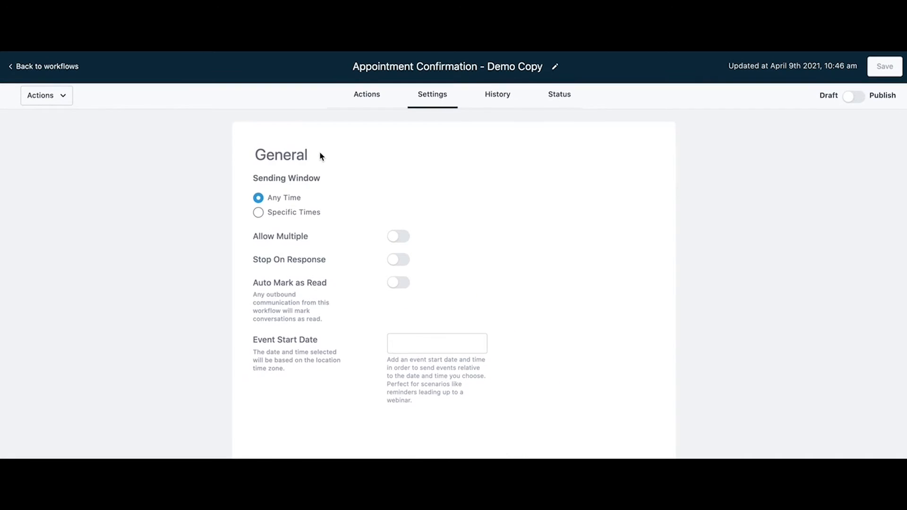
pyautogui.click(496, 103)
pyautogui.click(555, 101)
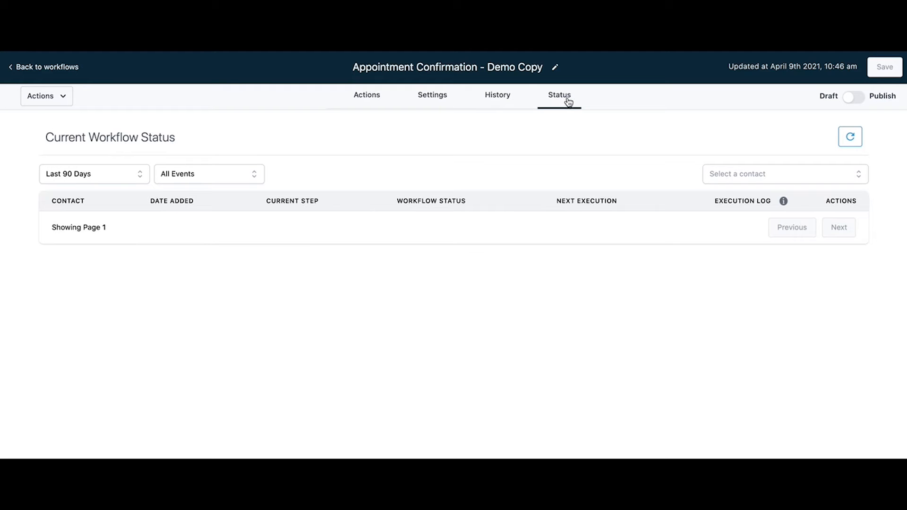
pyautogui.click(370, 96)
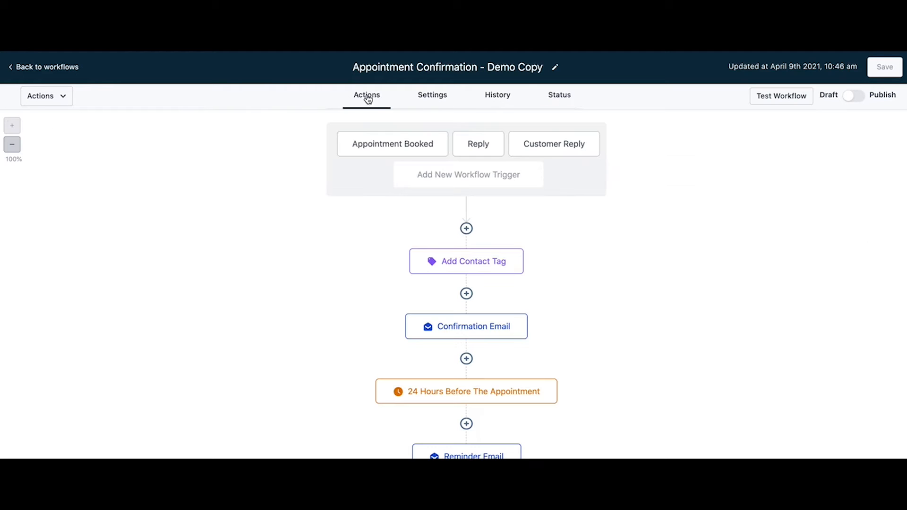
# - Examine the sequence of emails and wait steps that follows the workflow's triggers
pyautogui.scroll(-5, 294, 138)
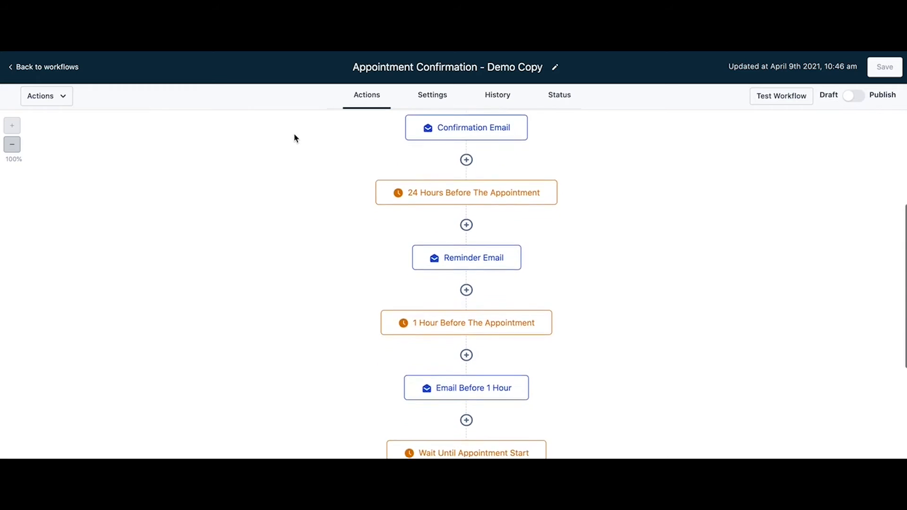
pyautogui.scroll(5, 294, 137)
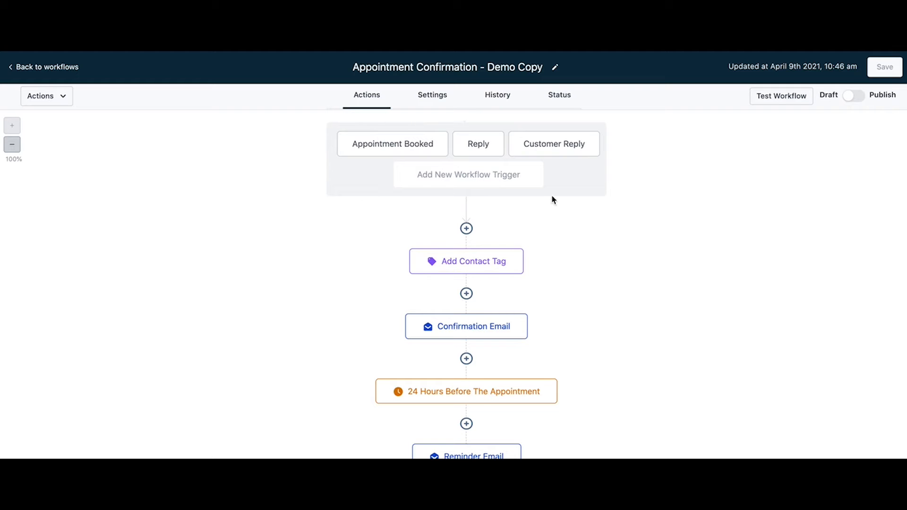
pyautogui.scroll(-1, 333, 219)
pyautogui.scroll(-6, 332, 218)
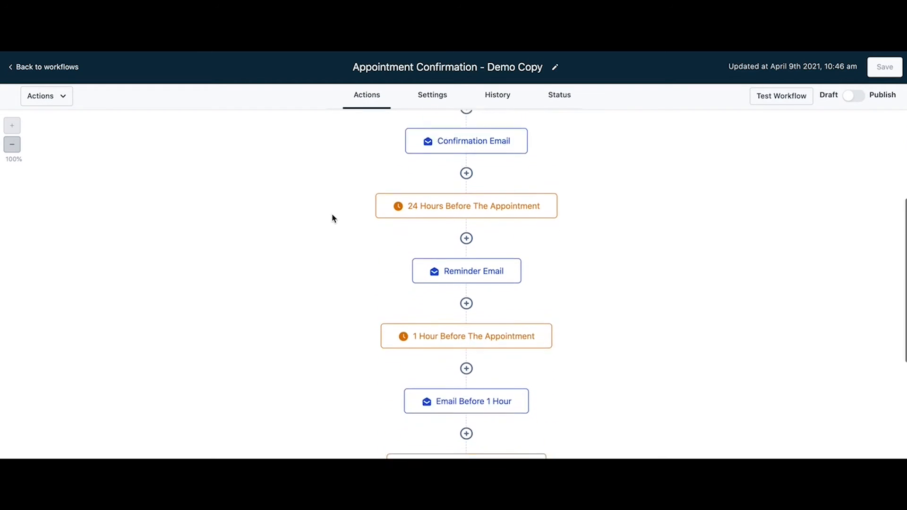
pyautogui.scroll(7, 333, 218)
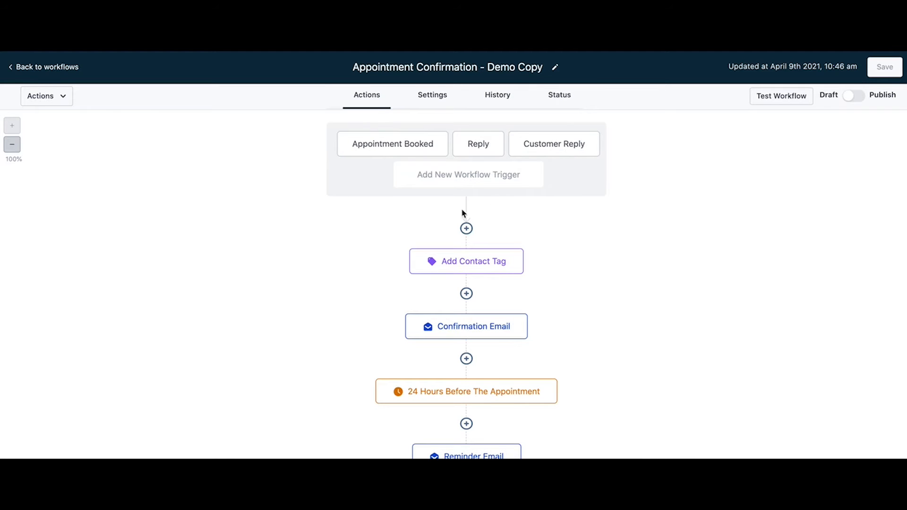
pyautogui.scroll(-5, 409, 244)
pyautogui.scroll(5, 409, 244)
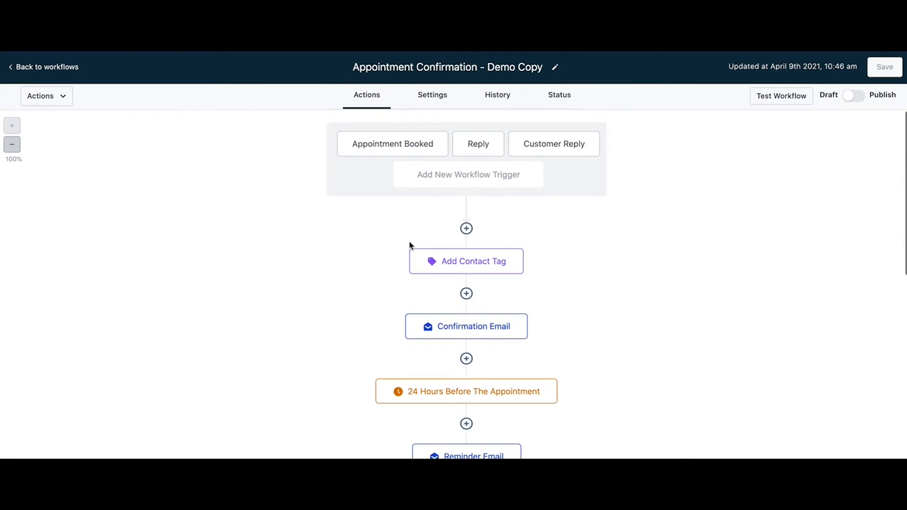
# - Review the configuration and filters of the Appointment Booked, Reply and Customer Reply triggers without changing them
pyautogui.click(415, 144)
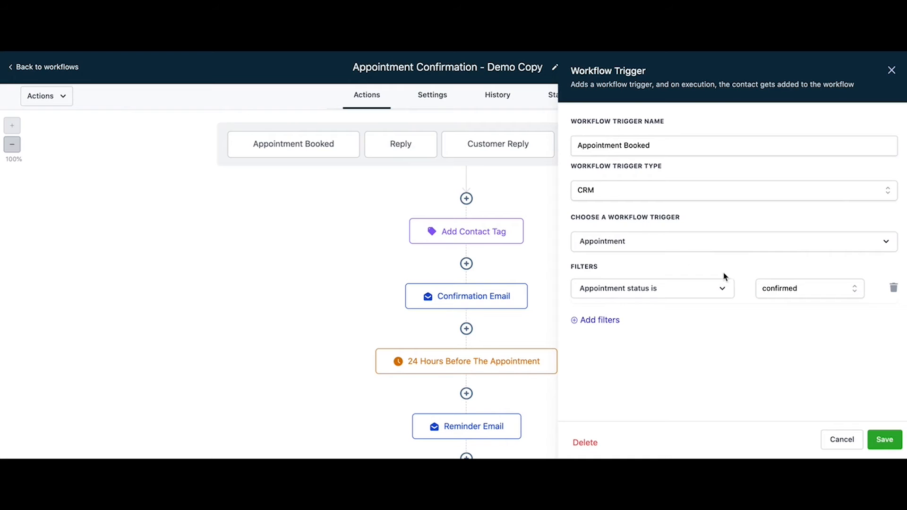
pyautogui.click(842, 441)
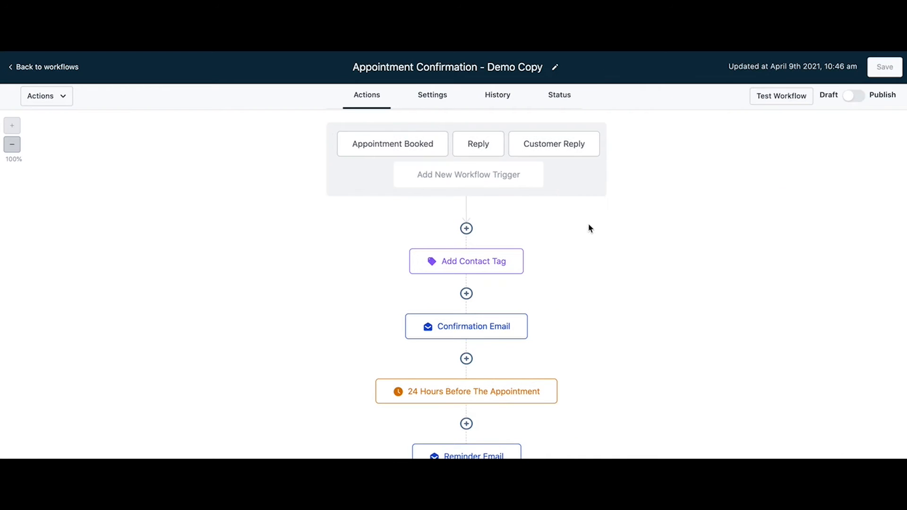
pyautogui.click(454, 141)
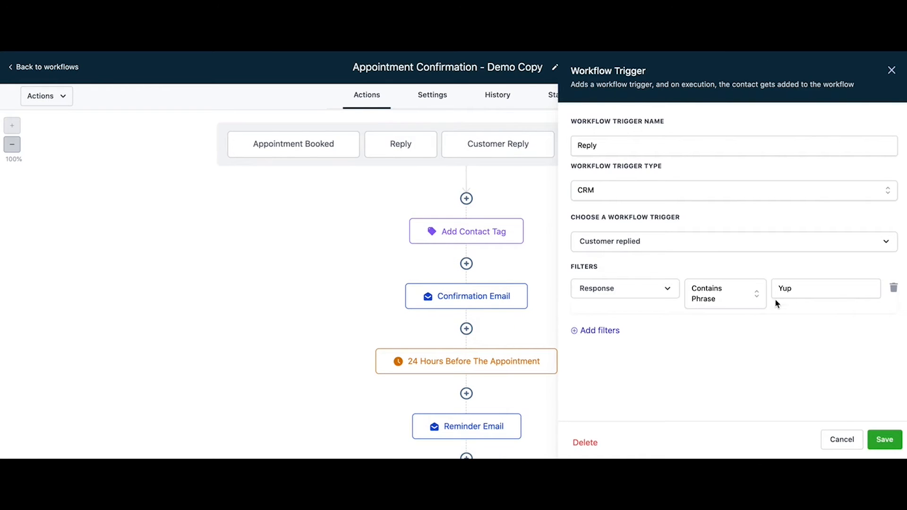
pyautogui.click(840, 446)
pyautogui.click(577, 152)
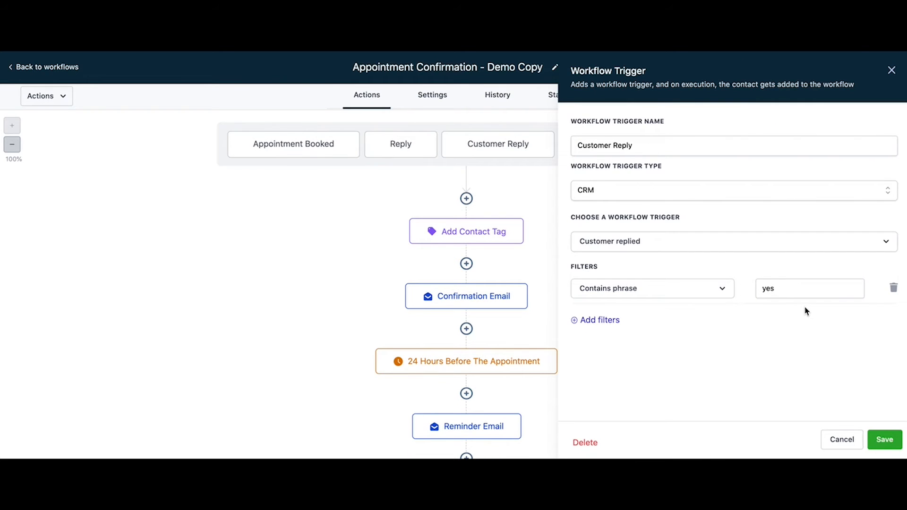
pyautogui.click(841, 439)
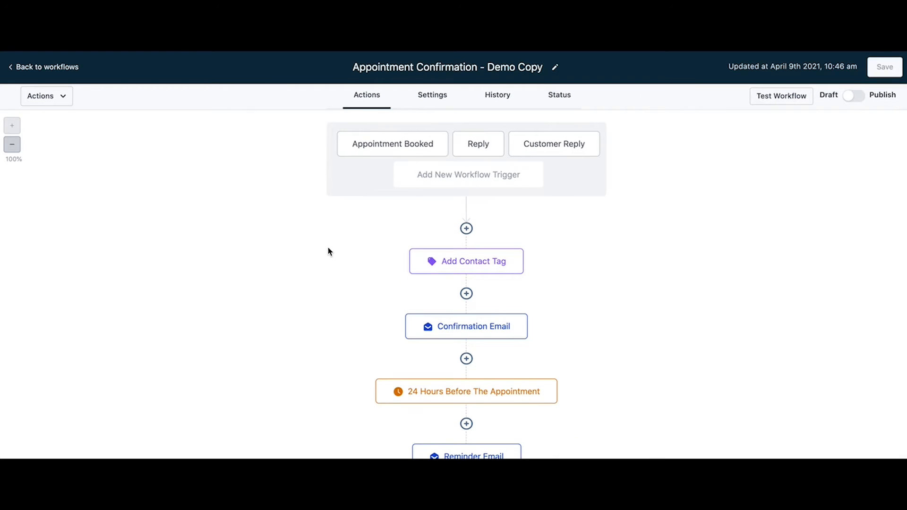
# - Browse the action types available for a new step between Add Contact Tag and Confirmation Email
pyautogui.scroll(-3, 328, 250)
pyautogui.scroll(-3, 329, 250)
pyautogui.scroll(5, 328, 249)
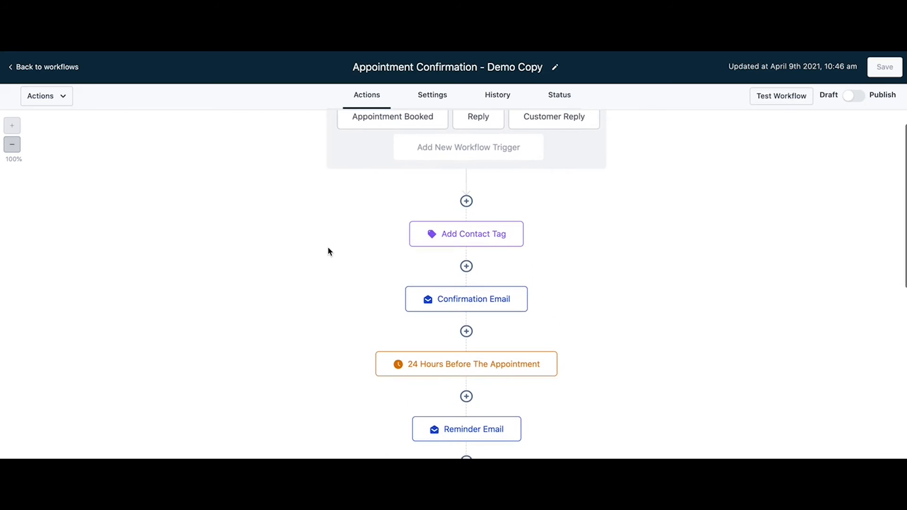
pyautogui.scroll(-2, 329, 252)
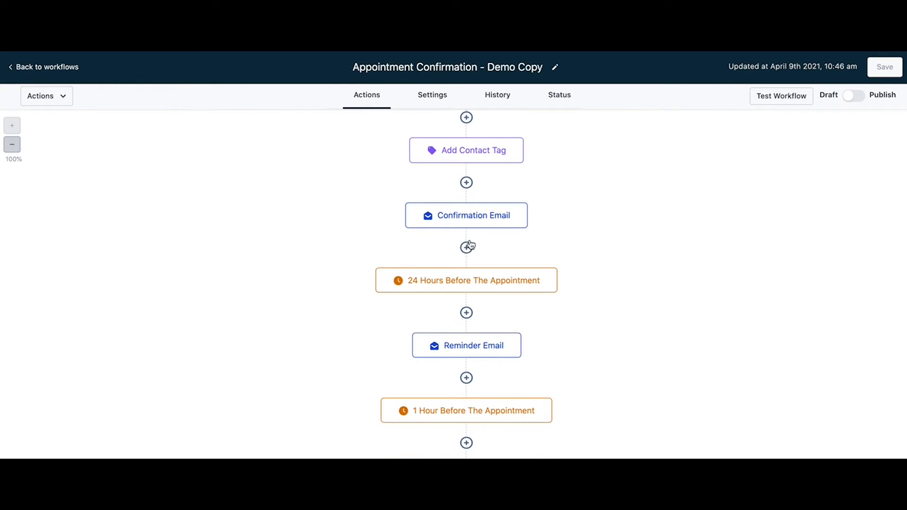
pyautogui.click(467, 183)
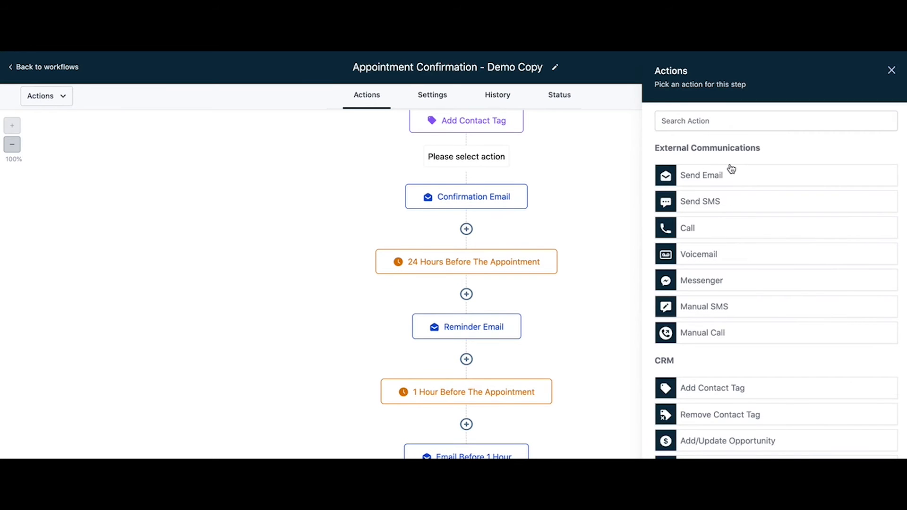
pyautogui.scroll(-3, 731, 170)
pyautogui.scroll(-3, 731, 170)
pyautogui.scroll(6, 732, 170)
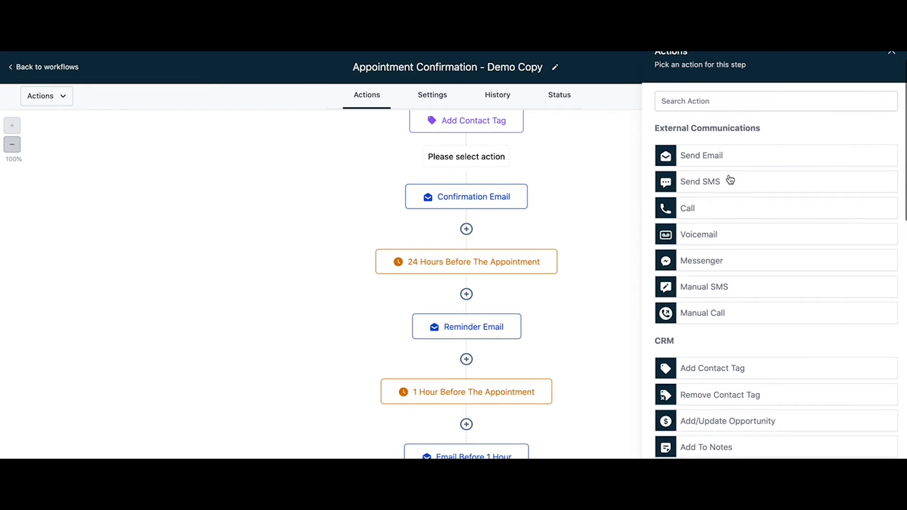
pyautogui.scroll(-1, 724, 316)
pyautogui.scroll(-4, 724, 316)
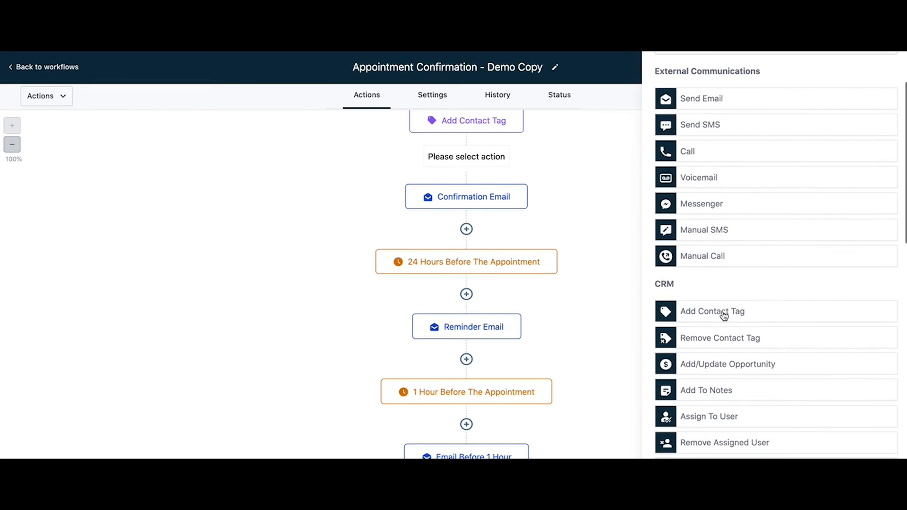
pyautogui.scroll(-8, 725, 315)
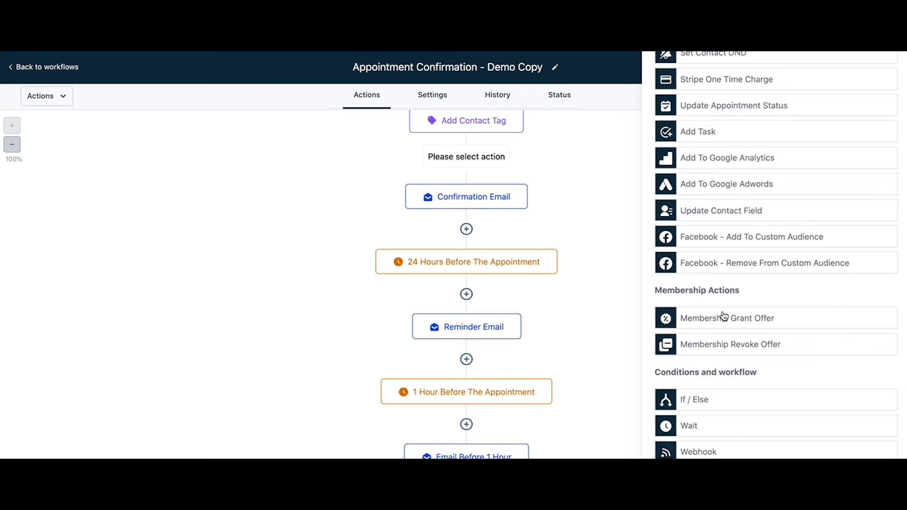
# - Start an If / Else condition for the new step and examine the Contact Details fields available for its segment
pyautogui.click(713, 407)
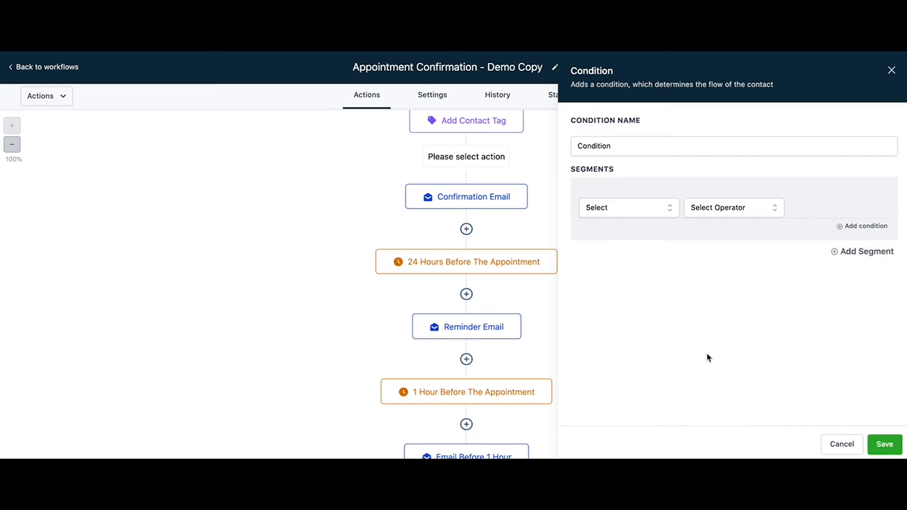
pyautogui.click(644, 210)
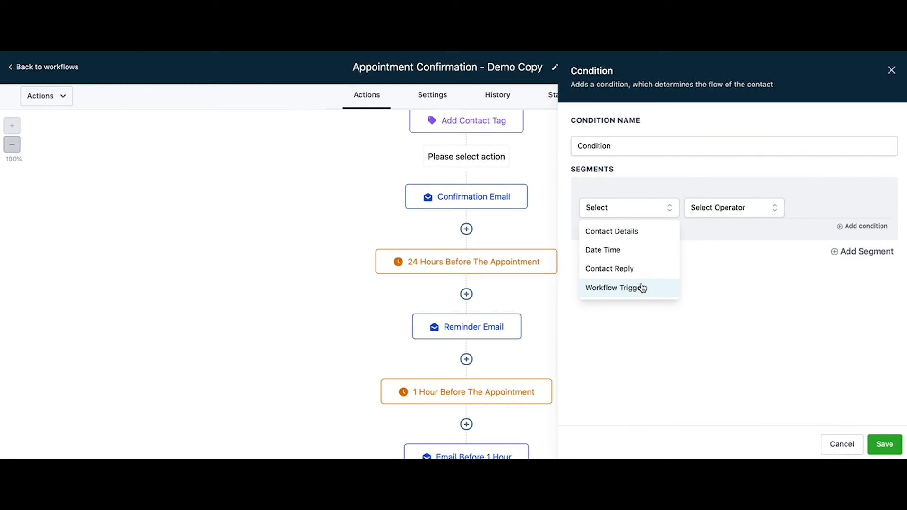
pyautogui.click(644, 232)
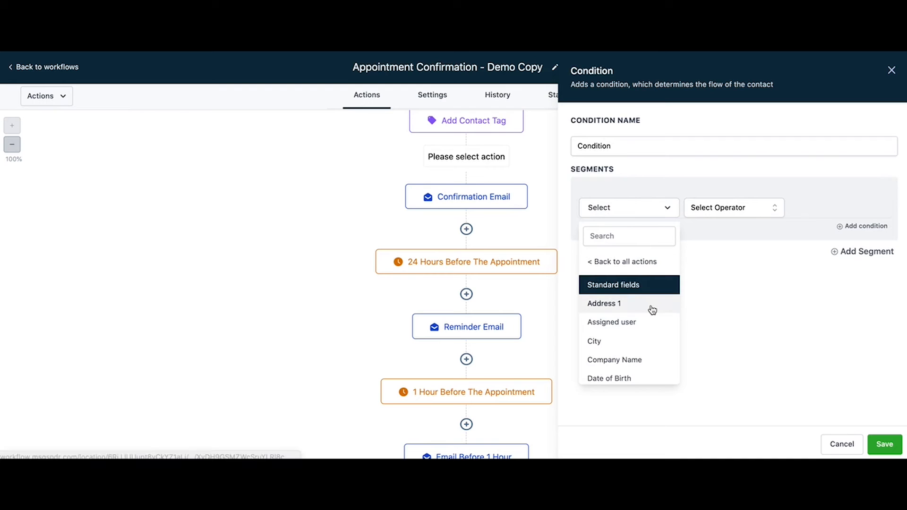
pyautogui.scroll(-1, 648, 317)
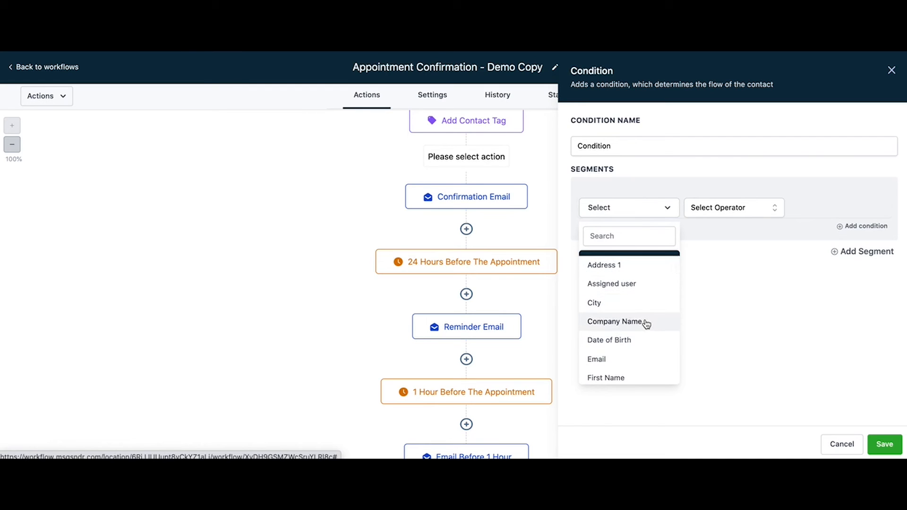
pyautogui.scroll(-2, 647, 324)
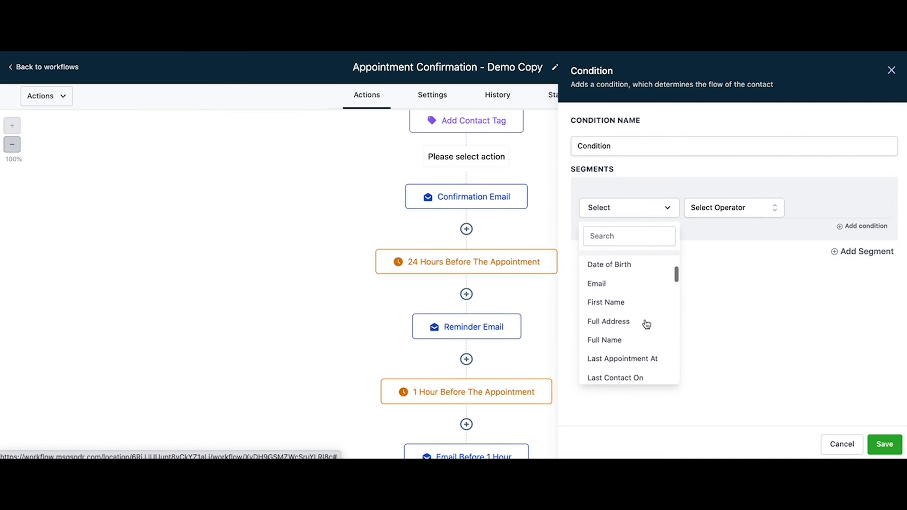
pyautogui.scroll(-2, 646, 324)
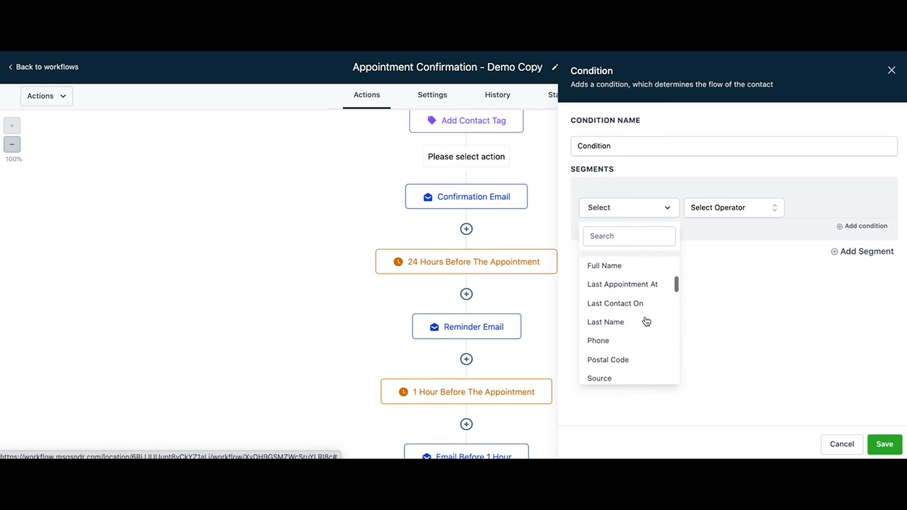
pyautogui.scroll(4, 646, 323)
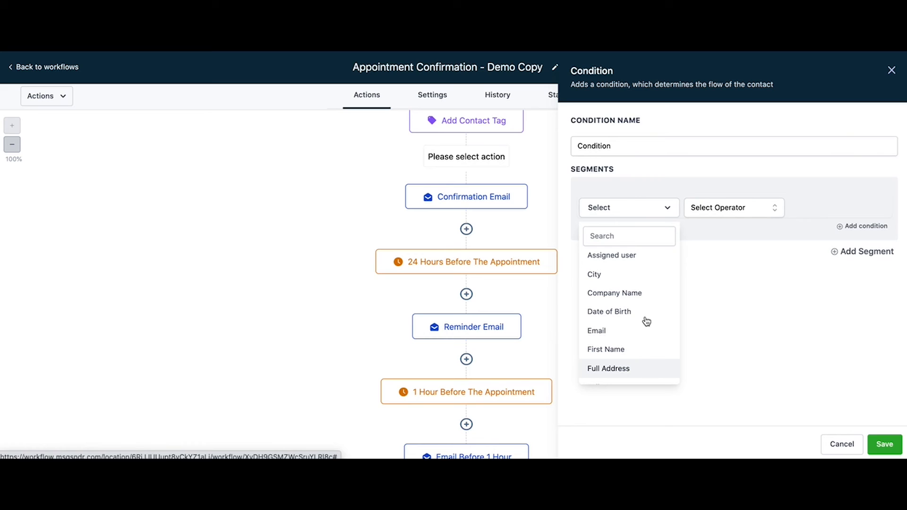
pyautogui.click(627, 209)
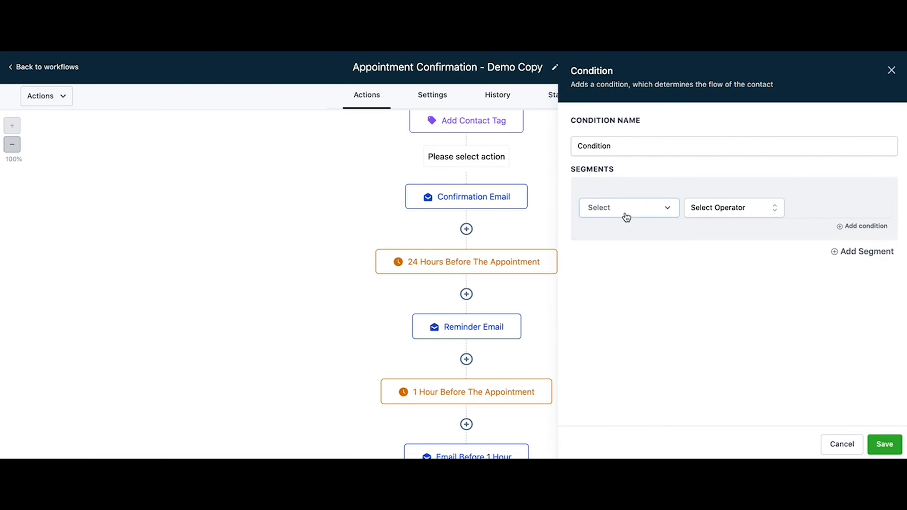
# - Examine the Date Time criteria available for the condition's segment, and cancel the condition
pyautogui.click(625, 214)
pyautogui.click(619, 261)
pyautogui.click(632, 212)
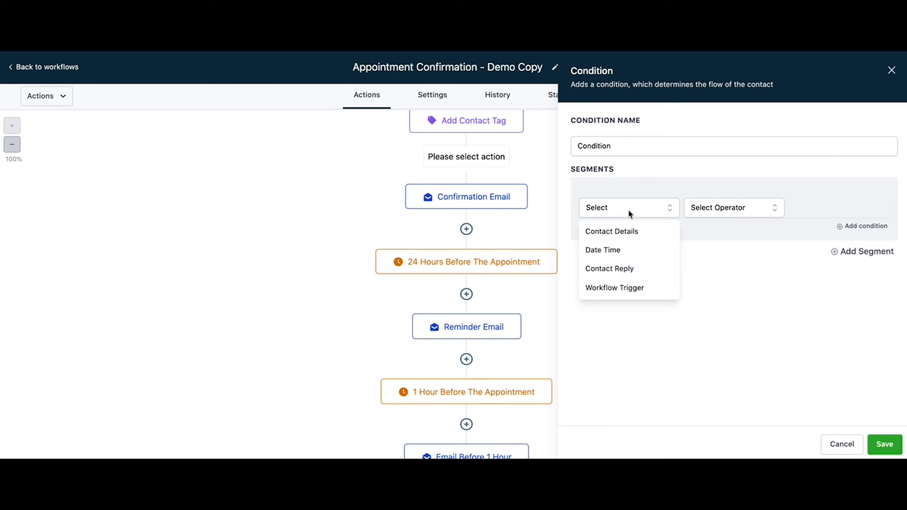
pyautogui.click(622, 255)
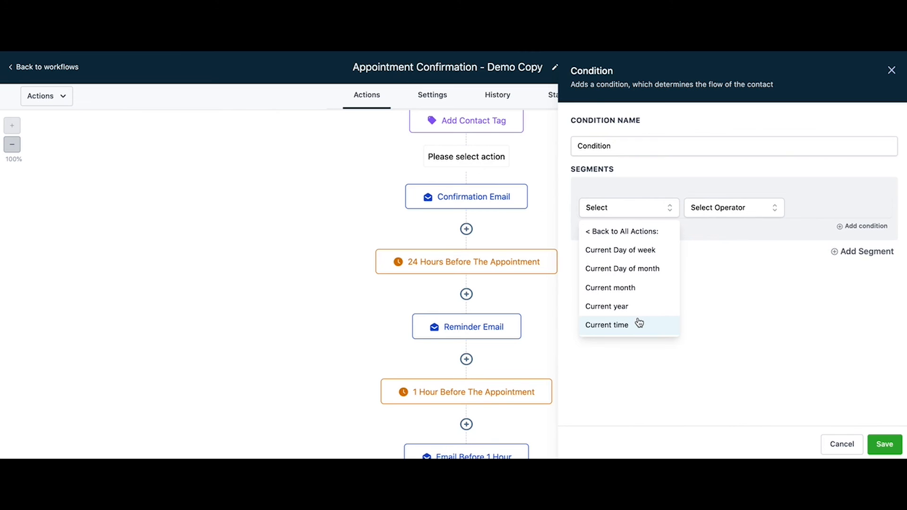
pyautogui.click(838, 452)
pyautogui.scroll(-3, 707, 386)
pyautogui.scroll(4, 707, 385)
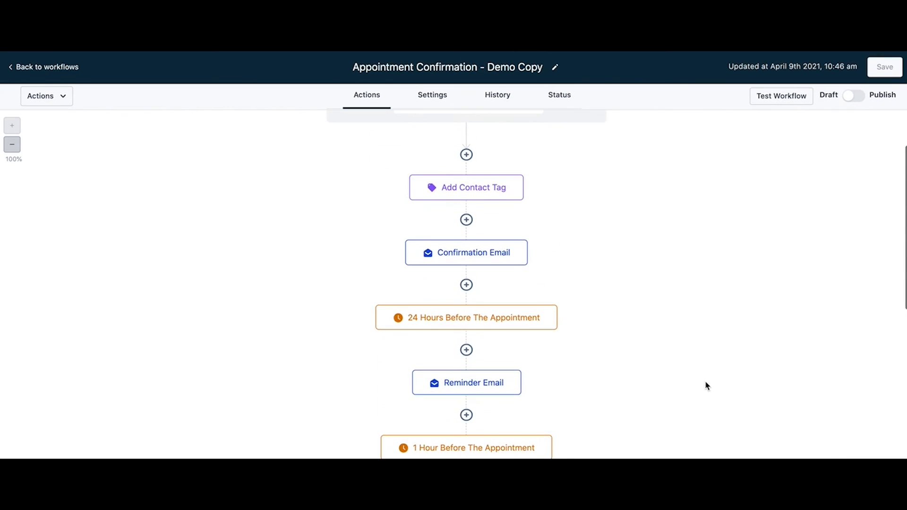